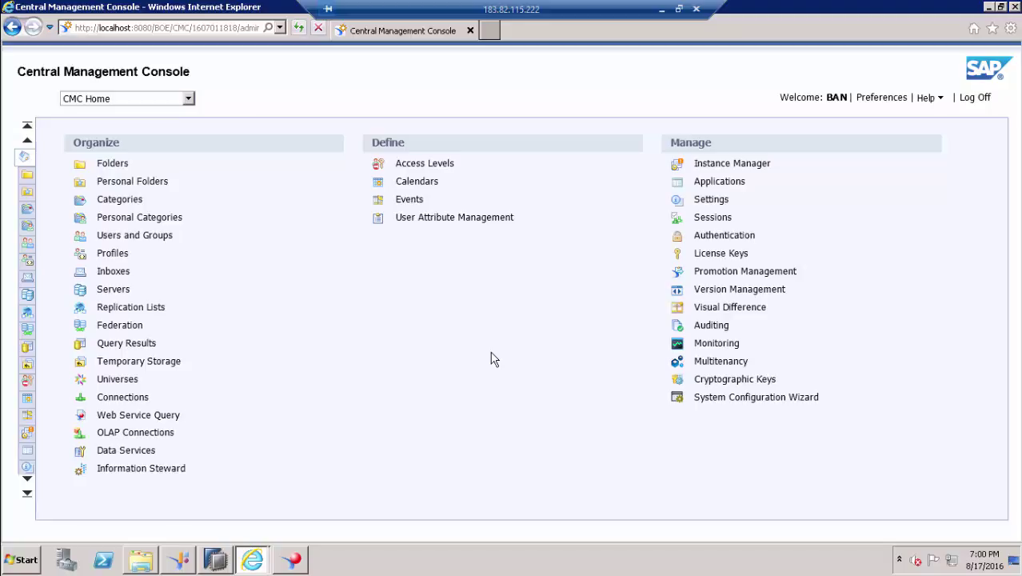
# Open Access Levels, select the Schedule access level, and scroll the console areas list
pyautogui.click(424, 164)
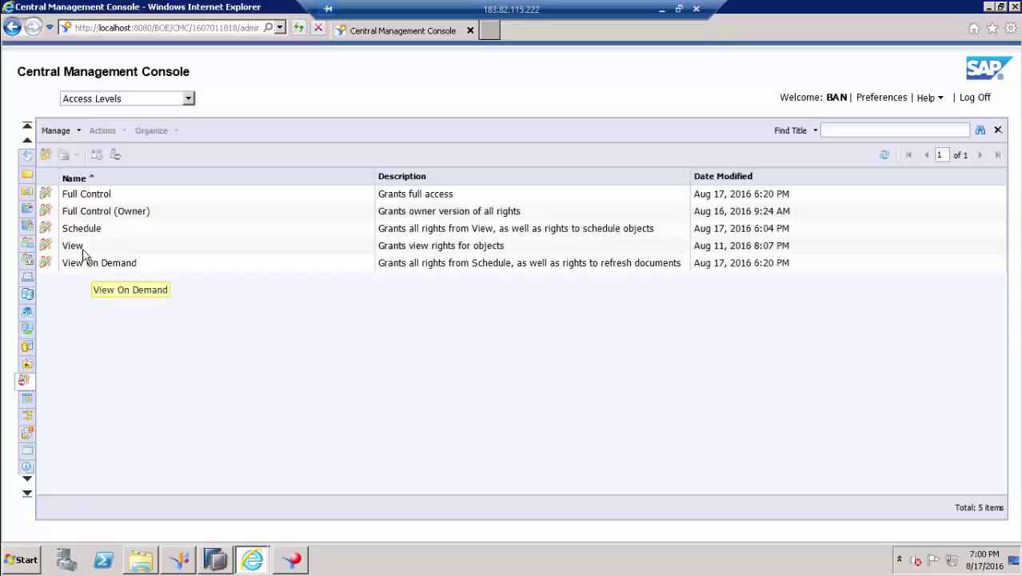
pyautogui.click(80, 229)
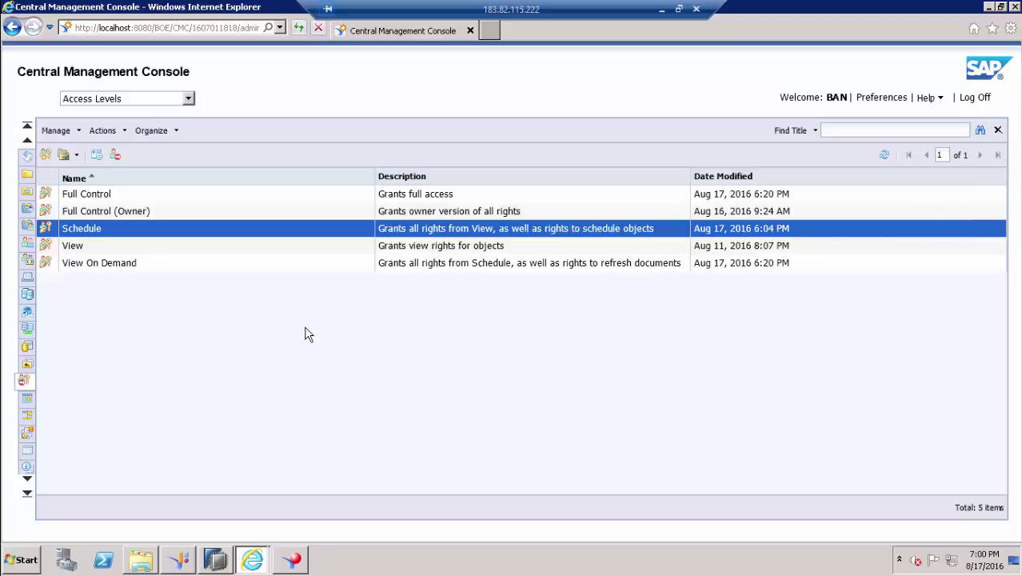
pyautogui.click(164, 99)
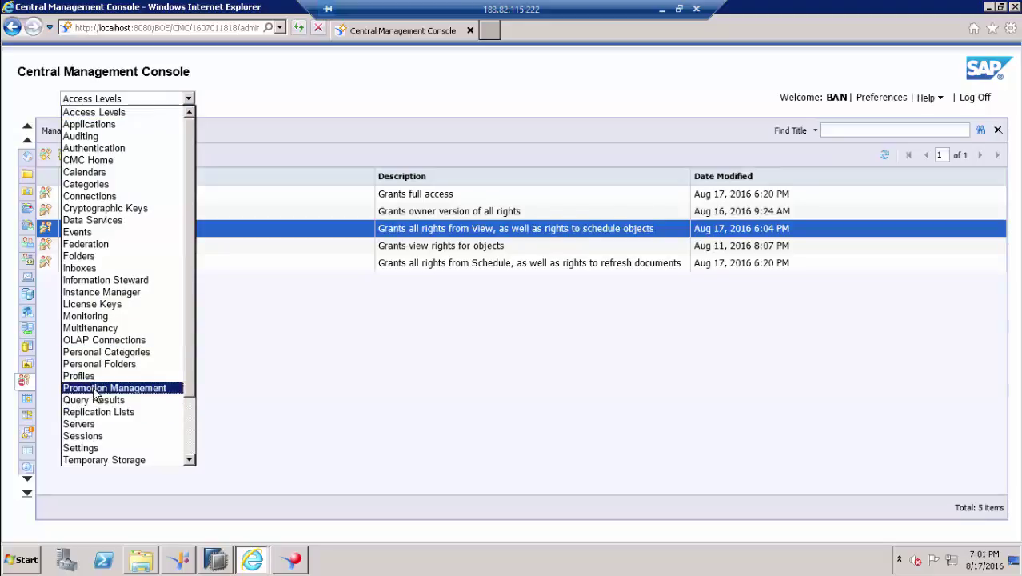
pyautogui.scroll(-2, 99, 368)
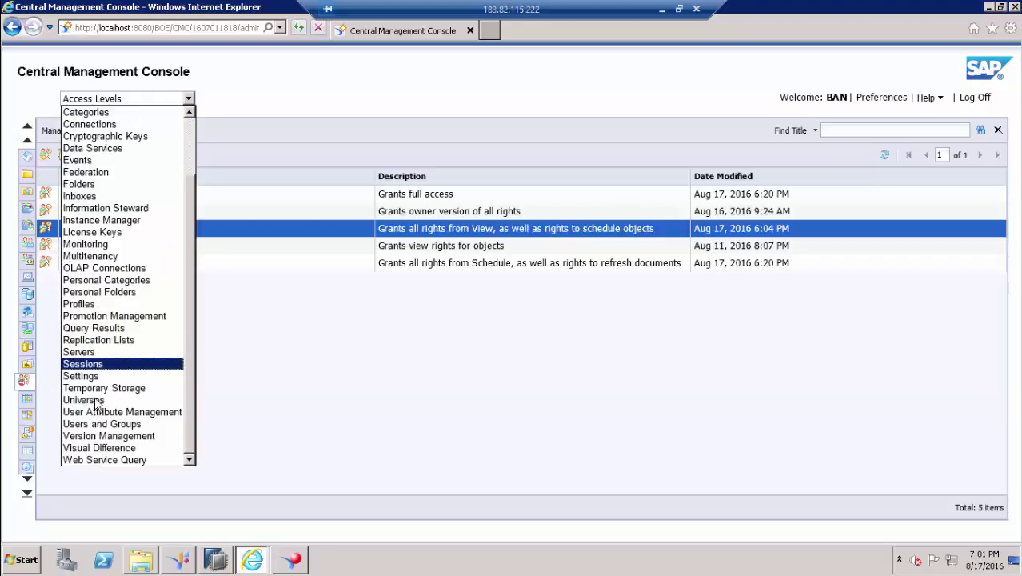
# Switch to Users and Groups and select the US_Sch group's single member user
pyautogui.click(101, 424)
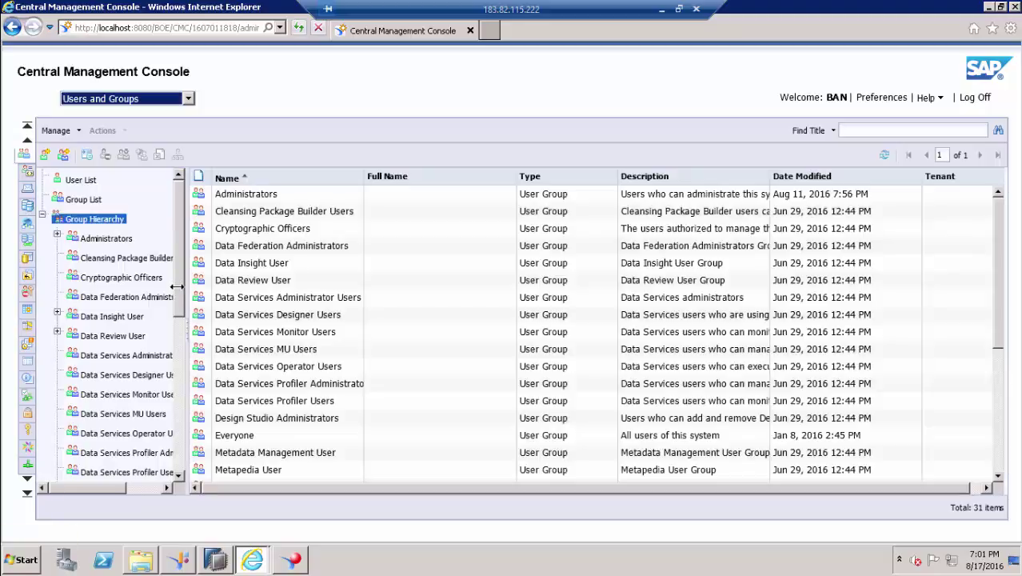
pyautogui.moveTo(177, 290); pyautogui.dragTo(174, 465)
pyautogui.click(95, 416)
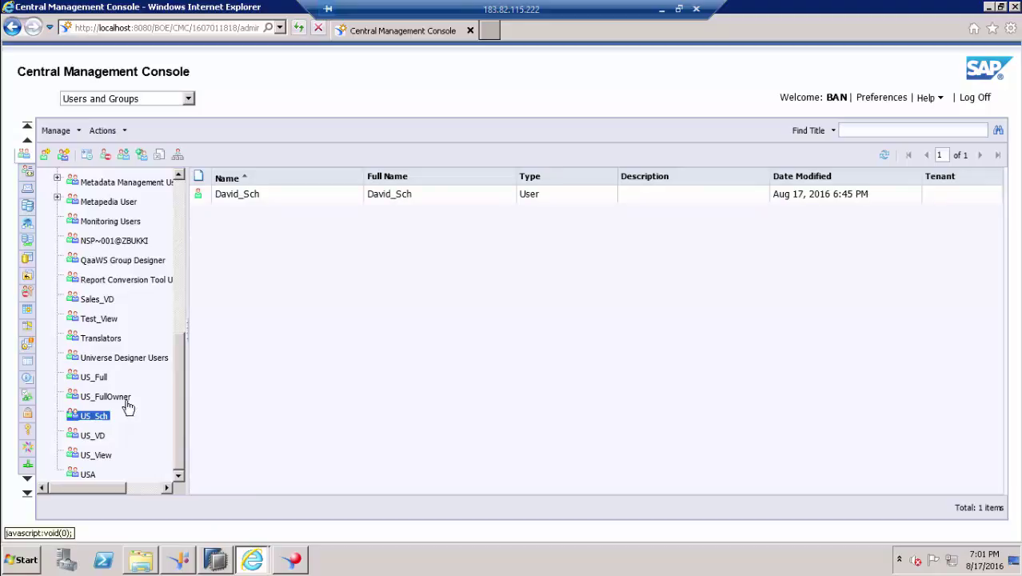
pyautogui.click(243, 197)
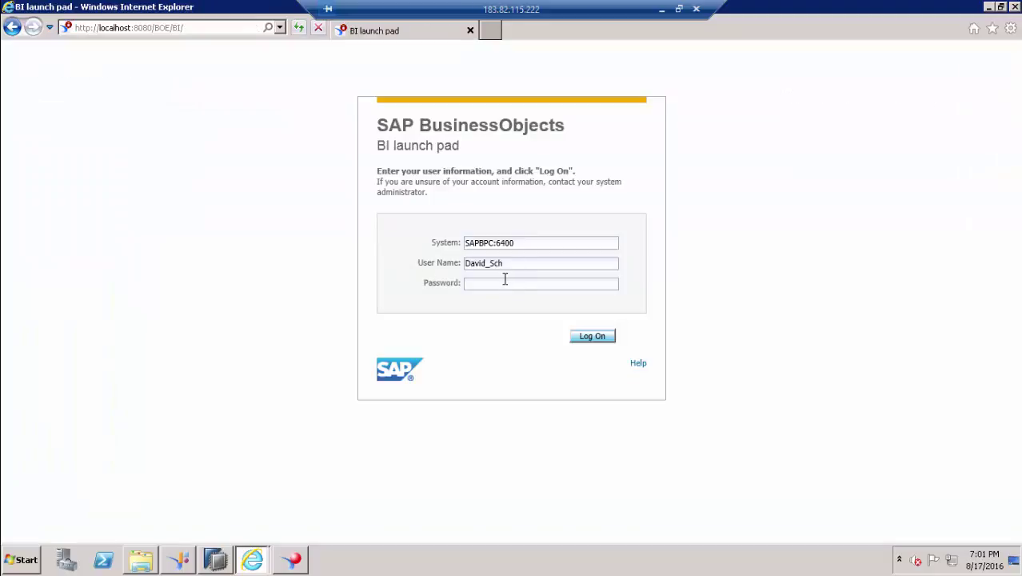
# Enter the scheduling user's password and submit the BI launch pad log-on
pyautogui.click(504, 283)
pyautogui.write('•••••••••')
pyautogui.press('Return')
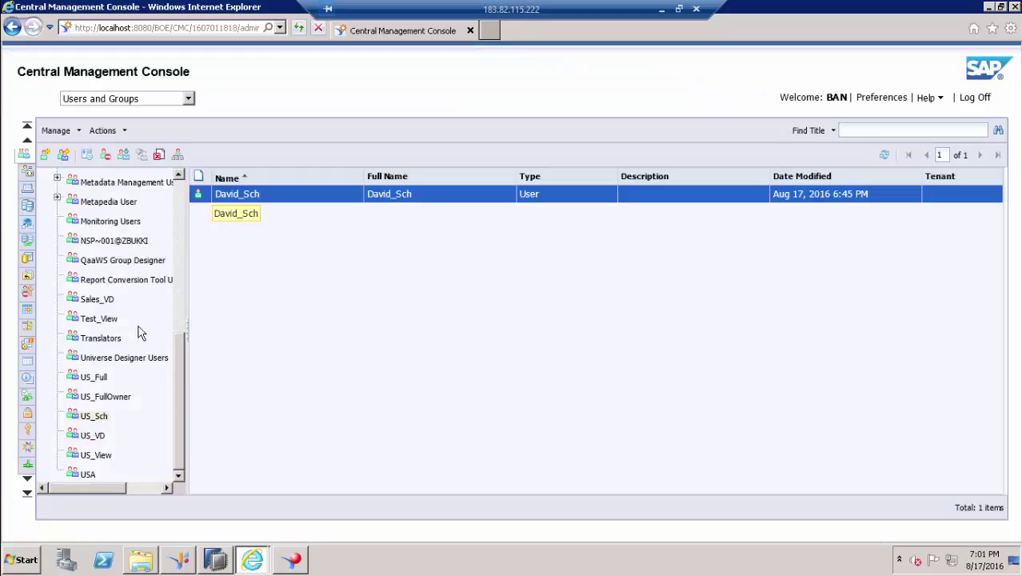
# In Folders, open the All Folders root's properties at its User Security settings
pyautogui.click(151, 98)
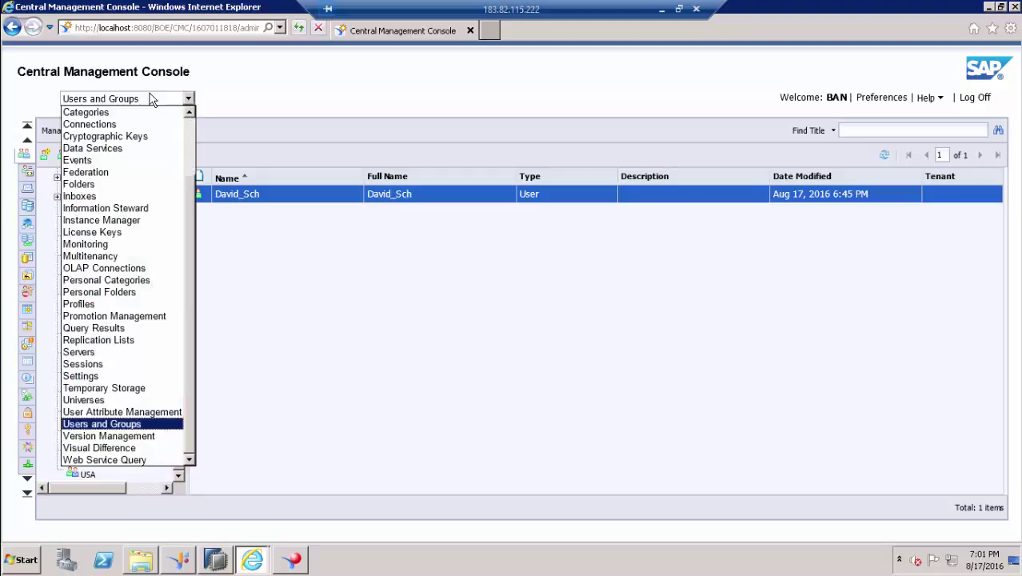
pyautogui.click(88, 186)
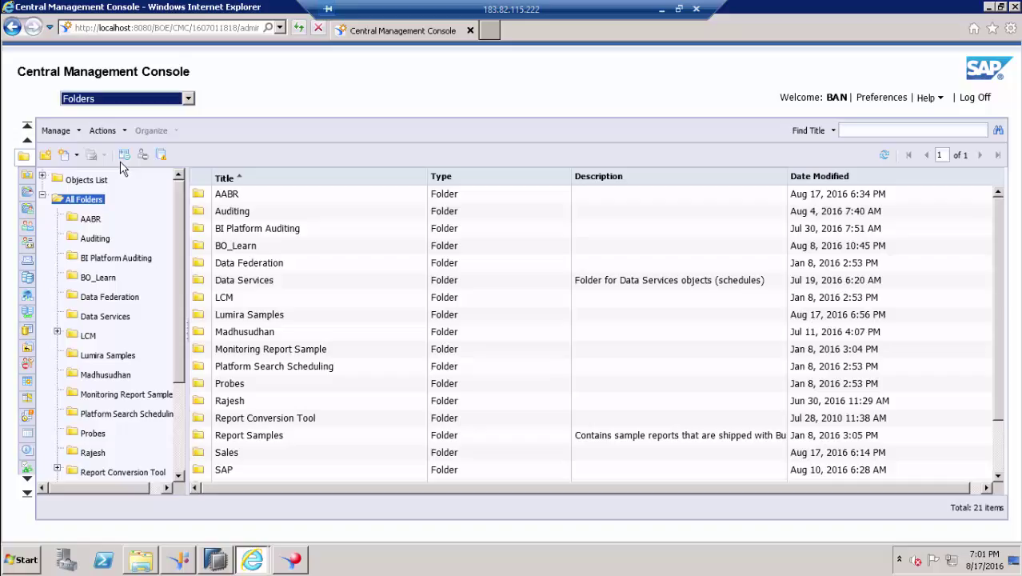
pyautogui.rightClick(90, 202)
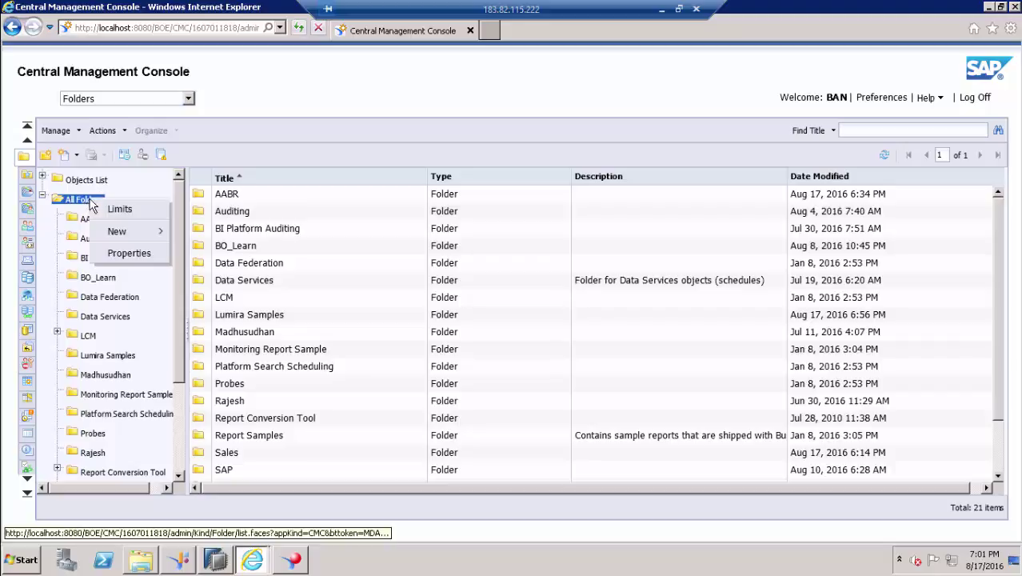
pyautogui.click(131, 254)
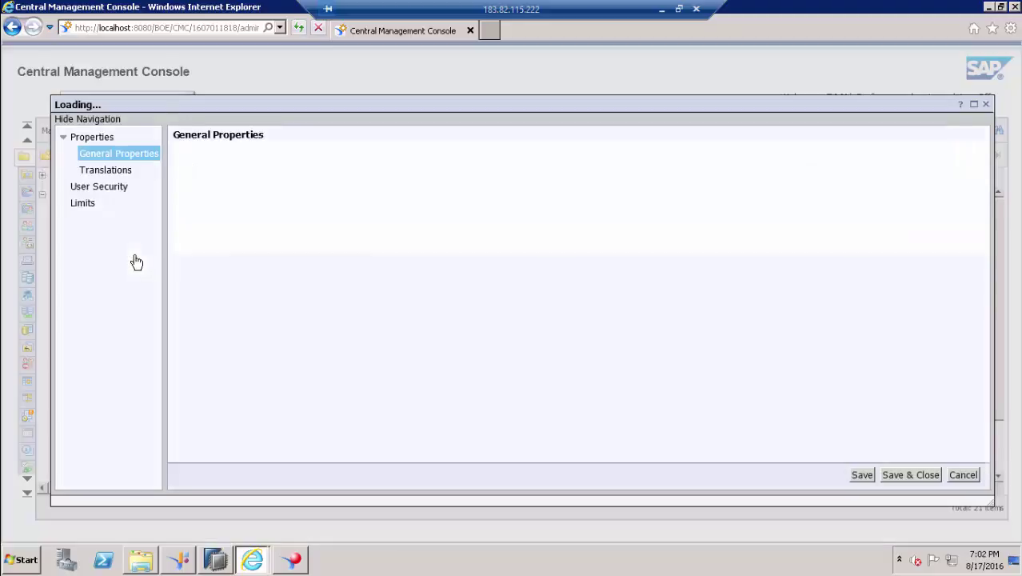
pyautogui.click(100, 188)
# Add the US_Sch group from the Group List as a Root Folder principal
pyautogui.click(213, 146)
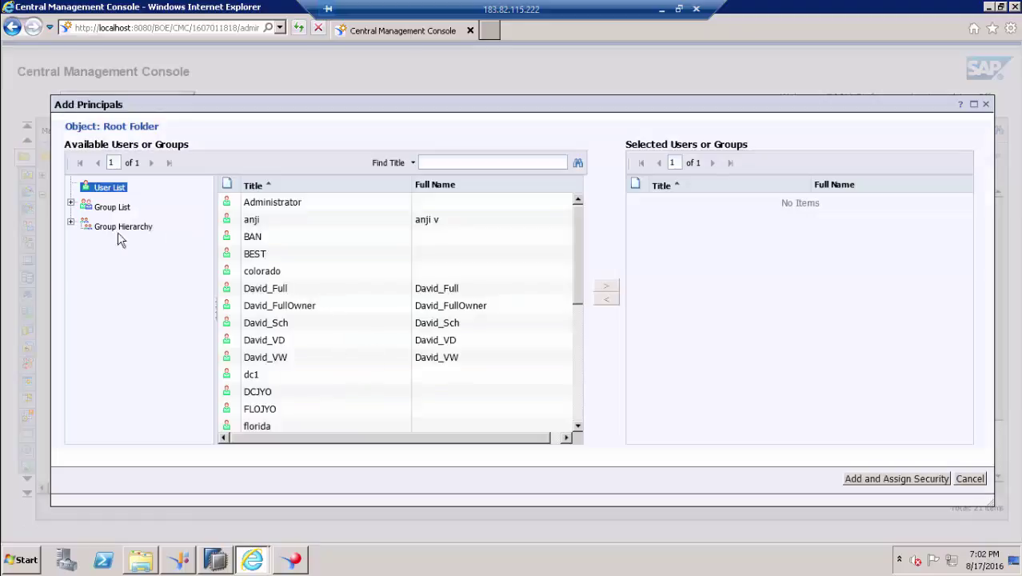
pyautogui.click(106, 208)
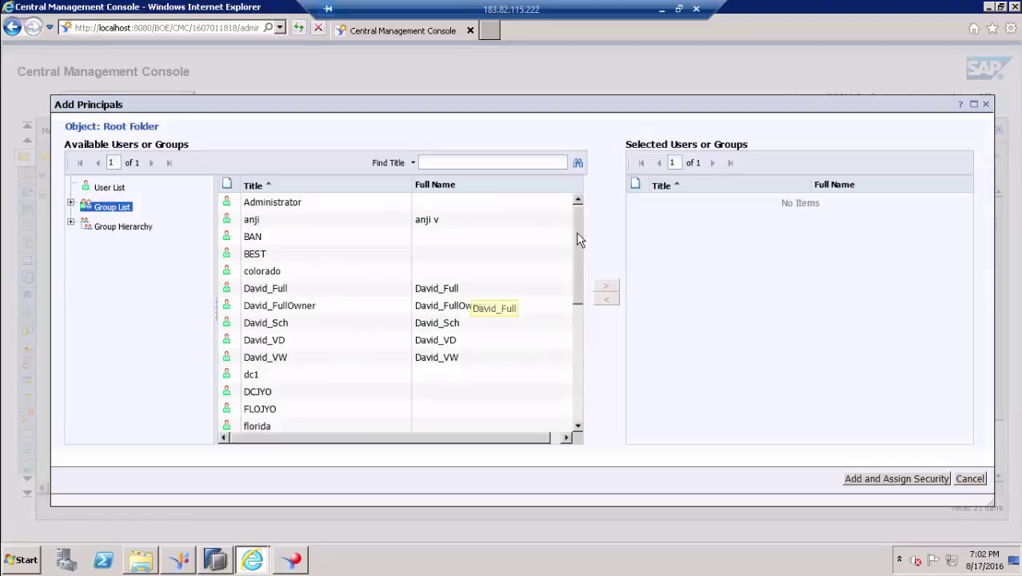
pyautogui.scroll(-5, 582, 346)
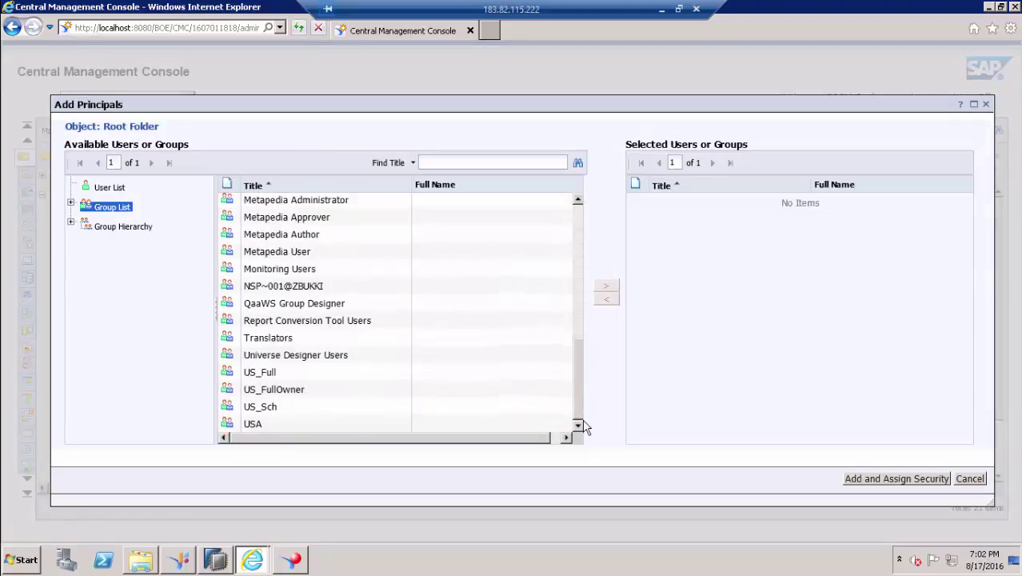
pyautogui.click(264, 408)
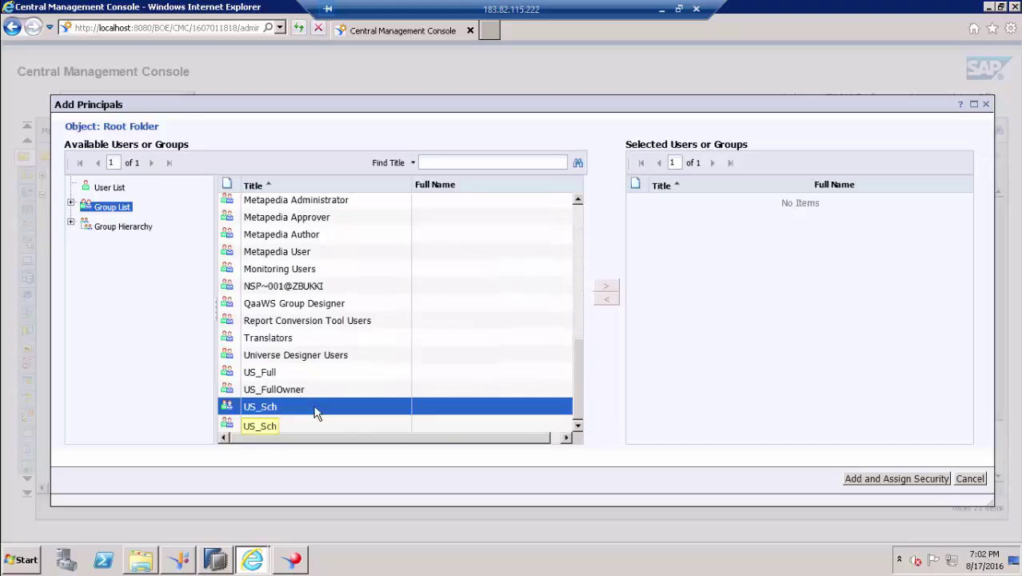
pyautogui.click(606, 294)
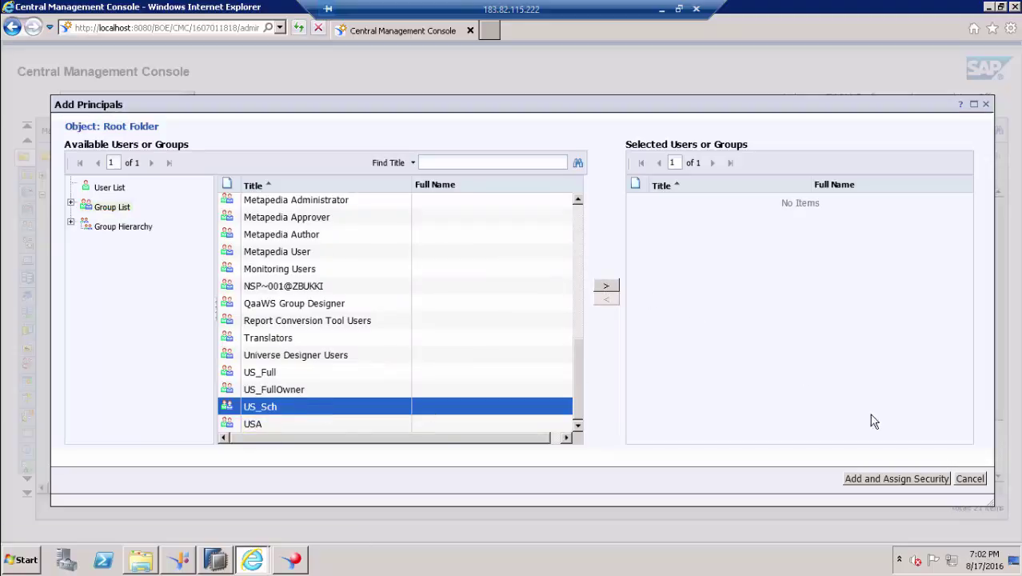
# Assign the Schedule access level to US_Sch on the Root Folder, then close User Security
pyautogui.click(909, 480)
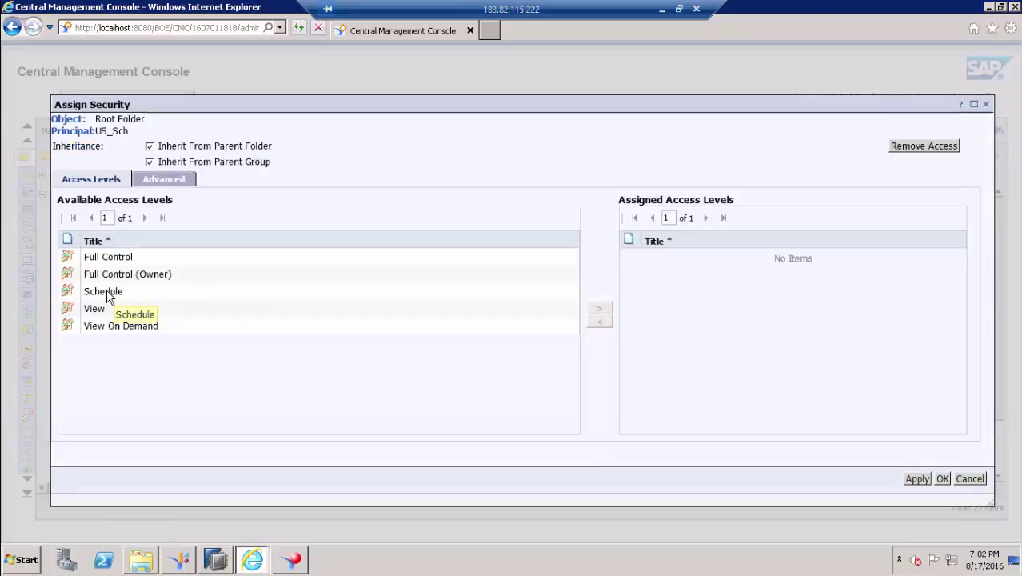
pyautogui.click(106, 293)
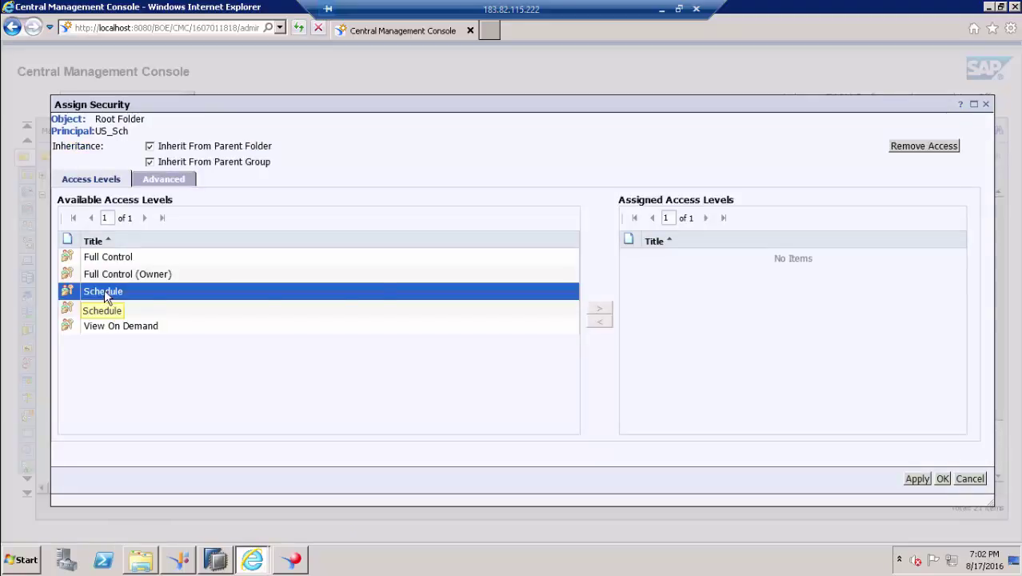
pyautogui.click(589, 311)
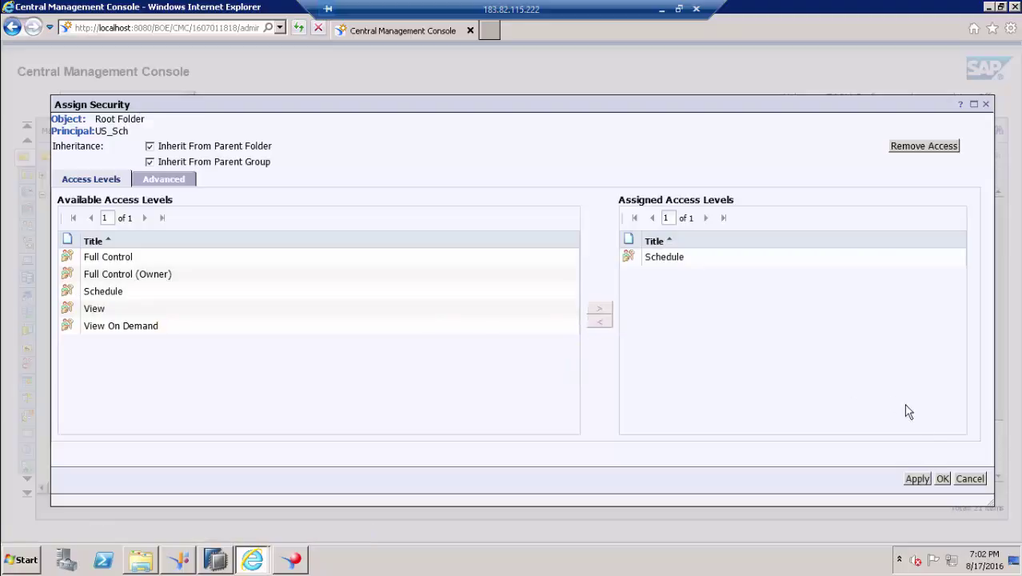
pyautogui.click(942, 478)
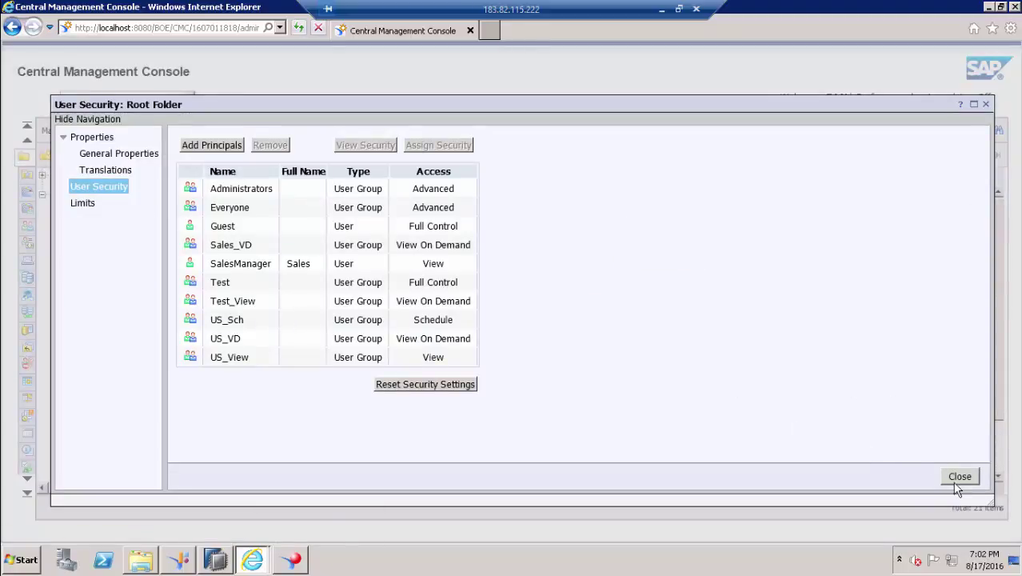
pyautogui.click(957, 476)
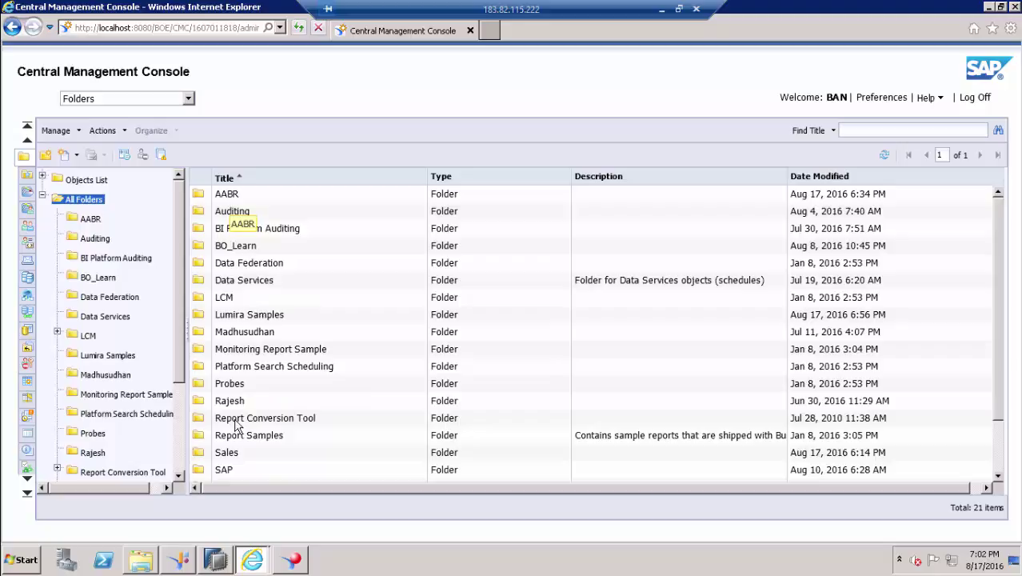
# Refresh BI launch pad and open the public Sales folder under Documents
pyautogui.hotkey('alt', 'Tab')
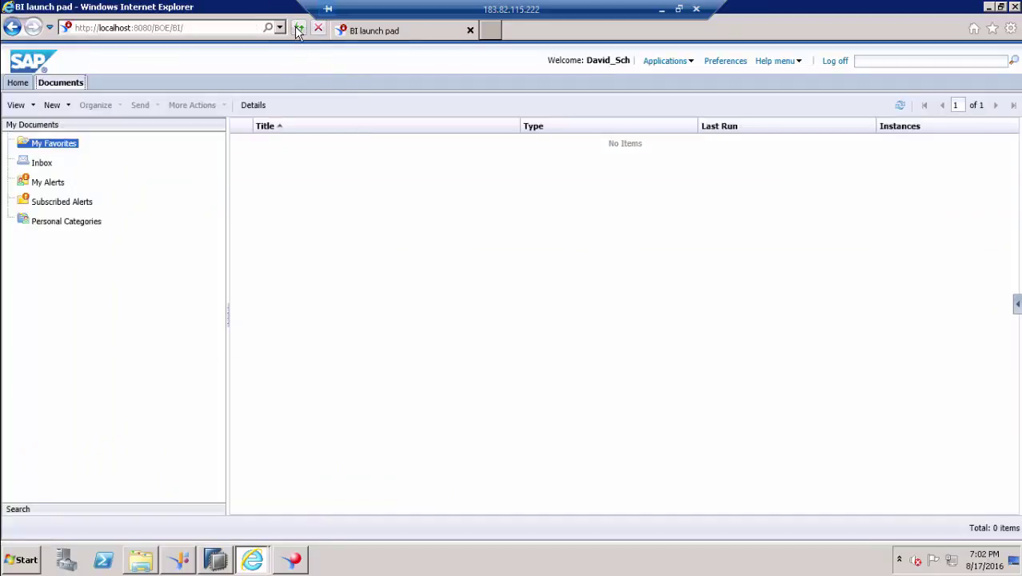
pyautogui.click(298, 28)
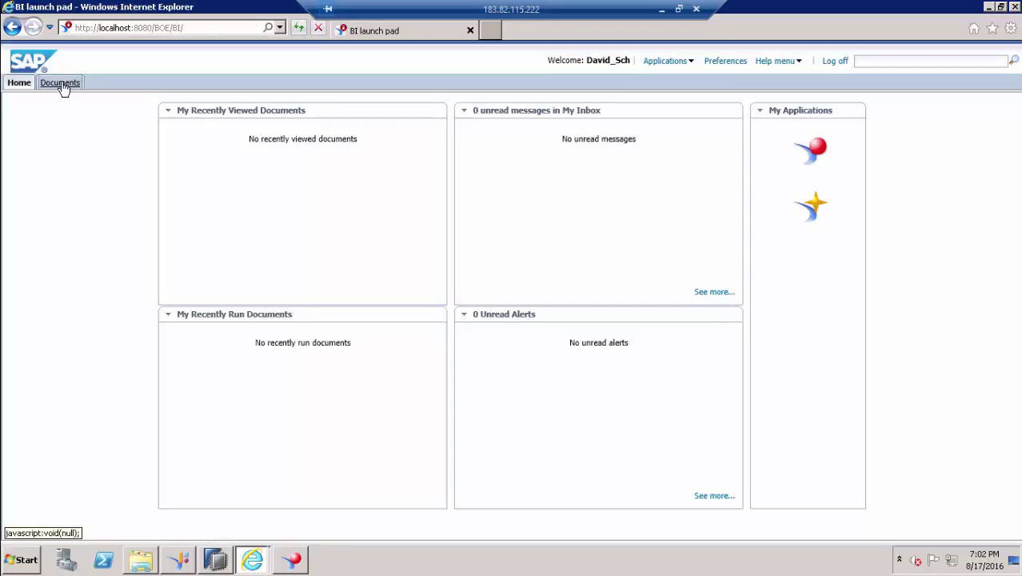
pyautogui.click(60, 83)
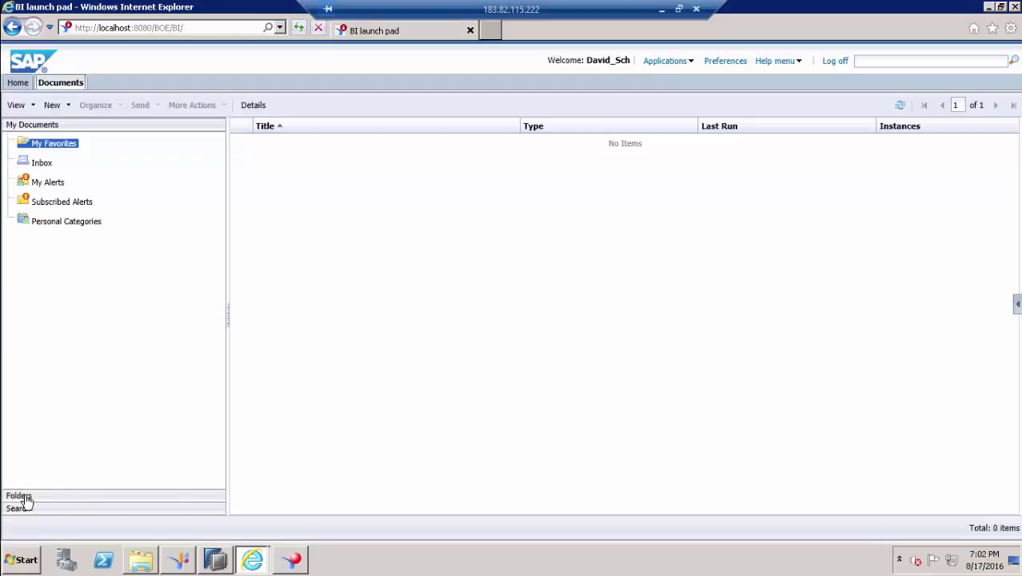
pyautogui.click(20, 492)
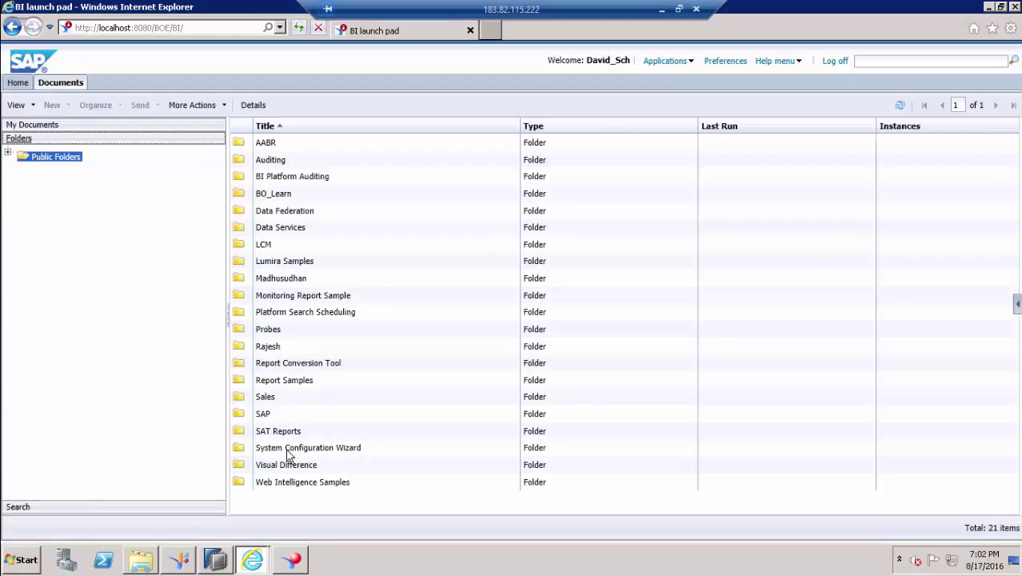
pyautogui.doubleClick(266, 399)
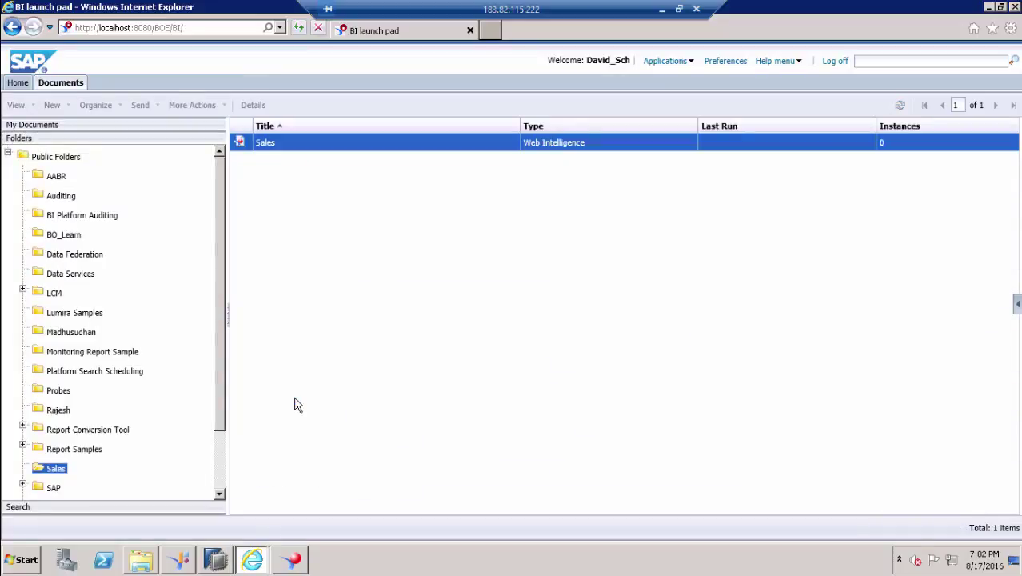
# Open the Sales Web Intelligence report and scroll through its Report 1 sales order table
pyautogui.doubleClick(261, 148)
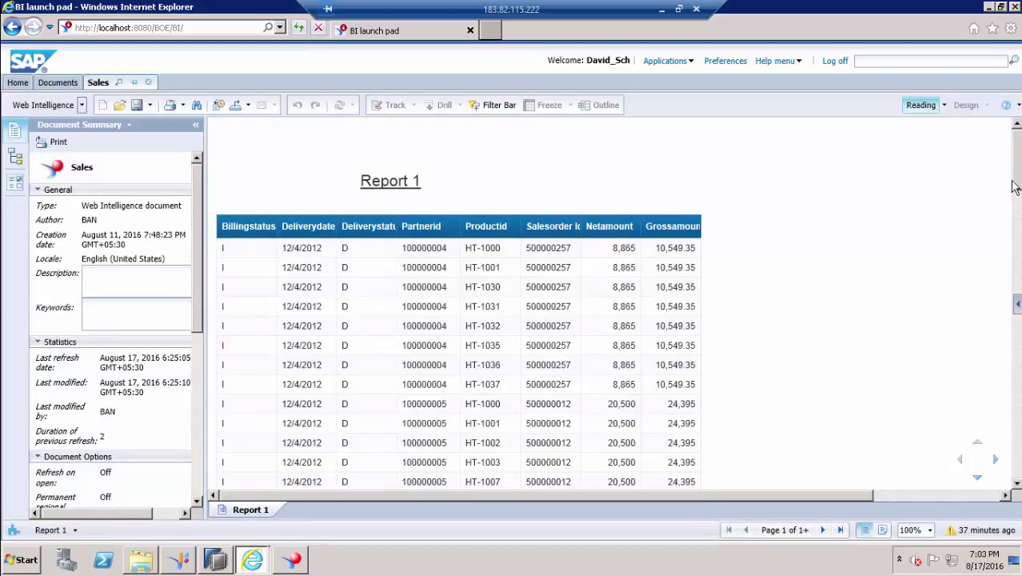
pyautogui.scroll(-15, 1018, 274)
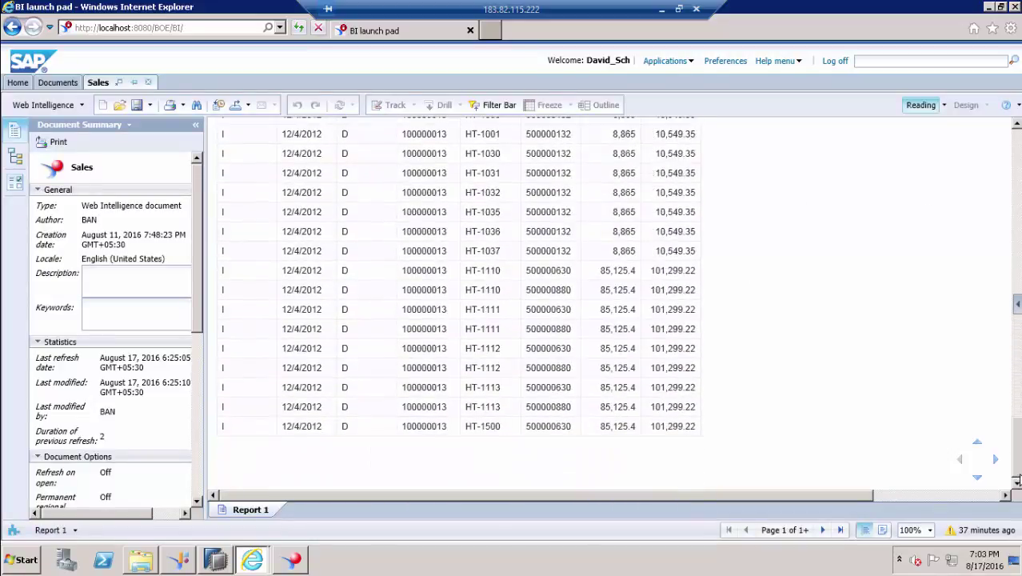
pyautogui.scroll(15, 1018, 274)
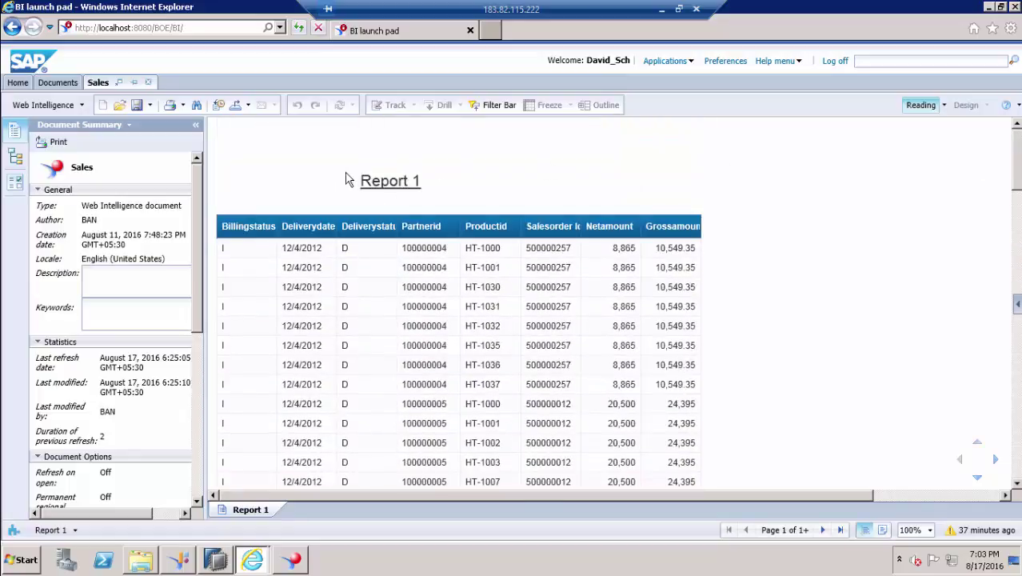
# Open the Schedule dialog for the Sales document from the Documents list
pyautogui.click(62, 87)
pyautogui.rightClick(279, 148)
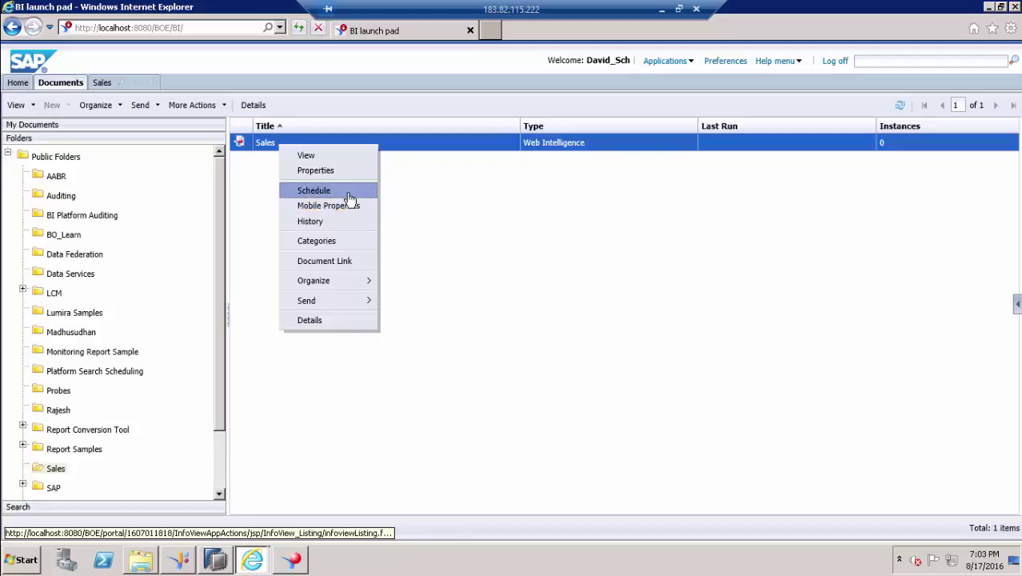
pyautogui.click(323, 192)
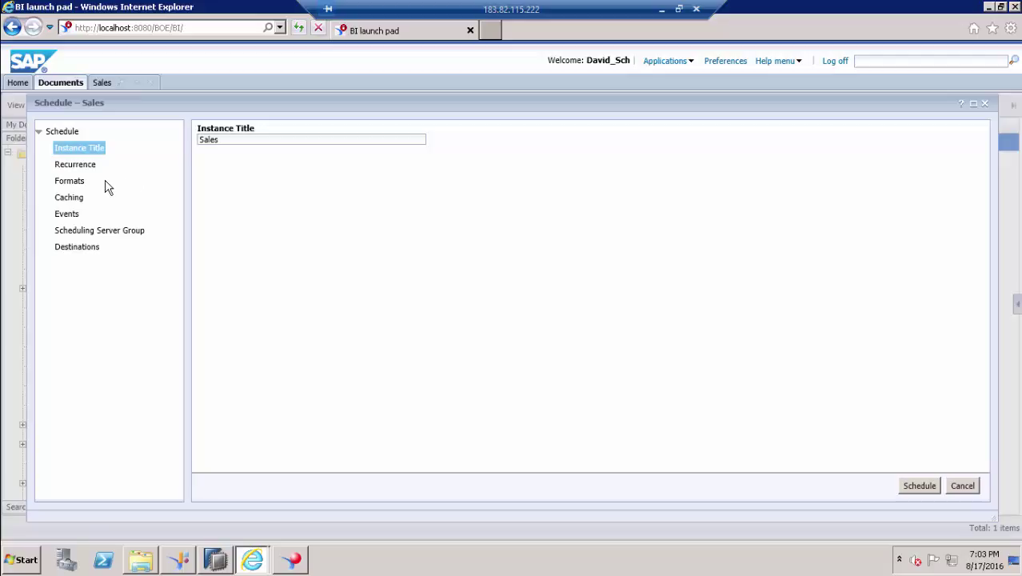
# Keep the recurrence at Now and review the Formats, Caching and Events pages
pyautogui.click(86, 166)
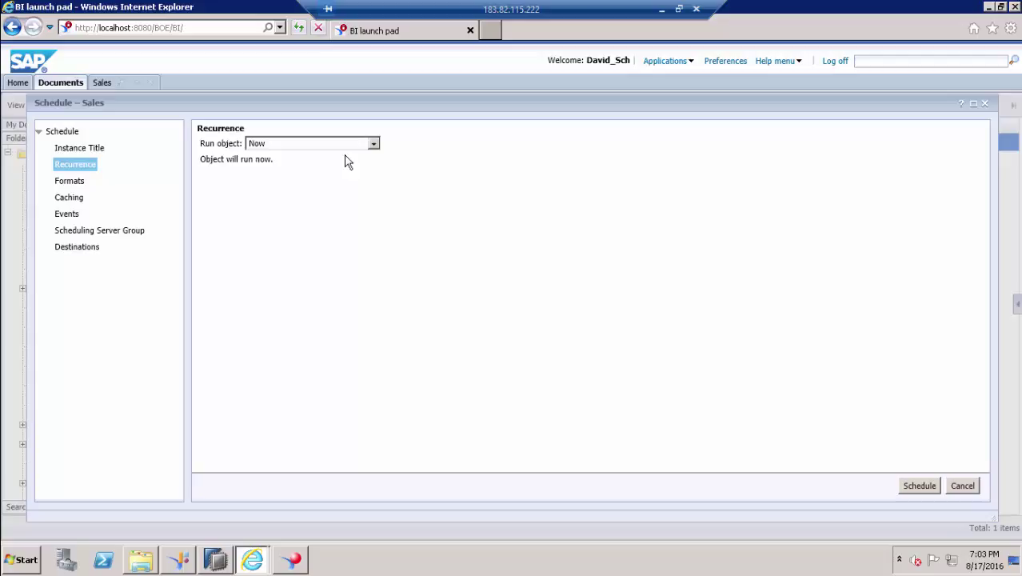
pyautogui.click(375, 144)
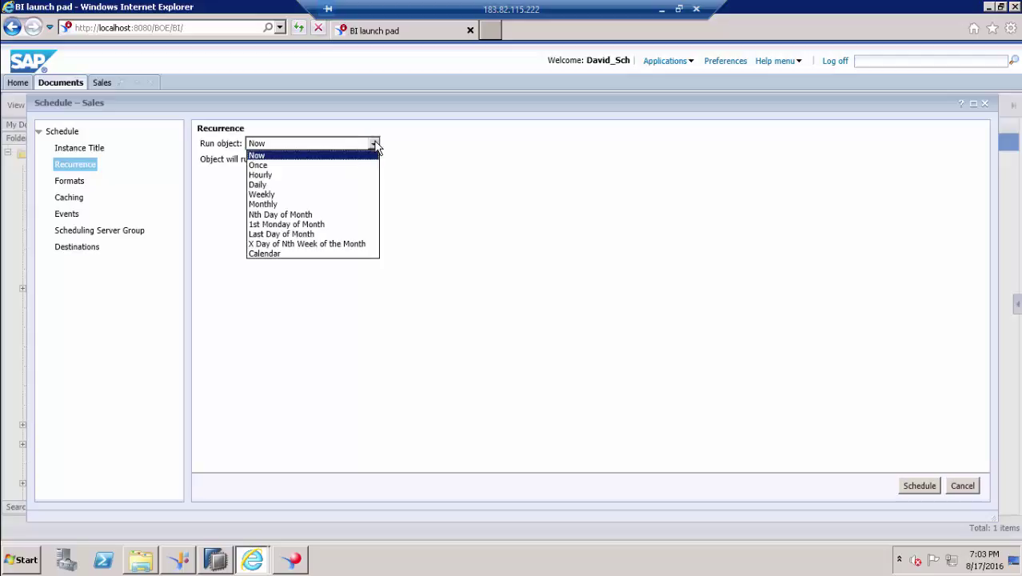
pyautogui.click(477, 152)
pyautogui.click(75, 183)
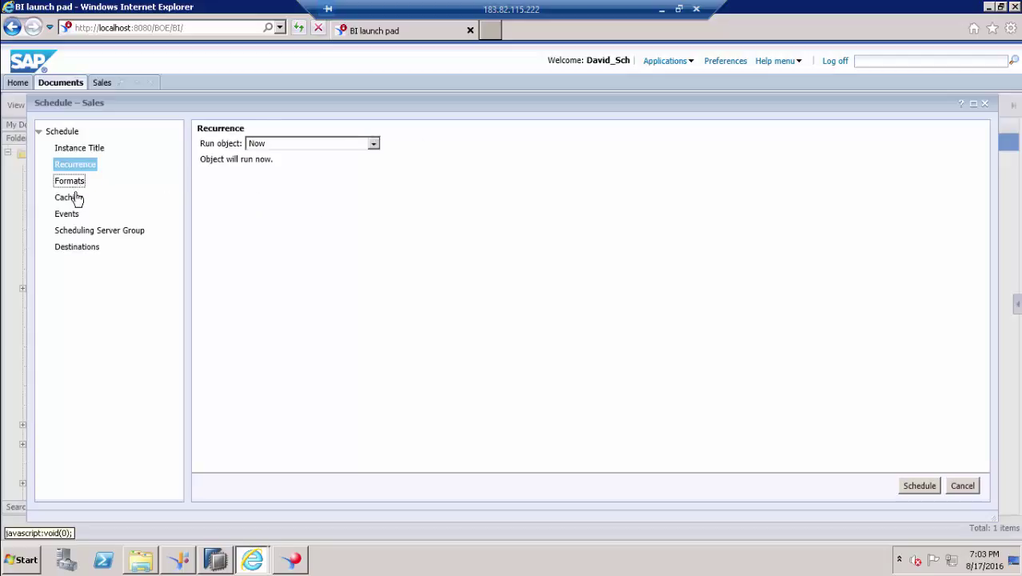
pyautogui.click(75, 198)
pyautogui.click(70, 216)
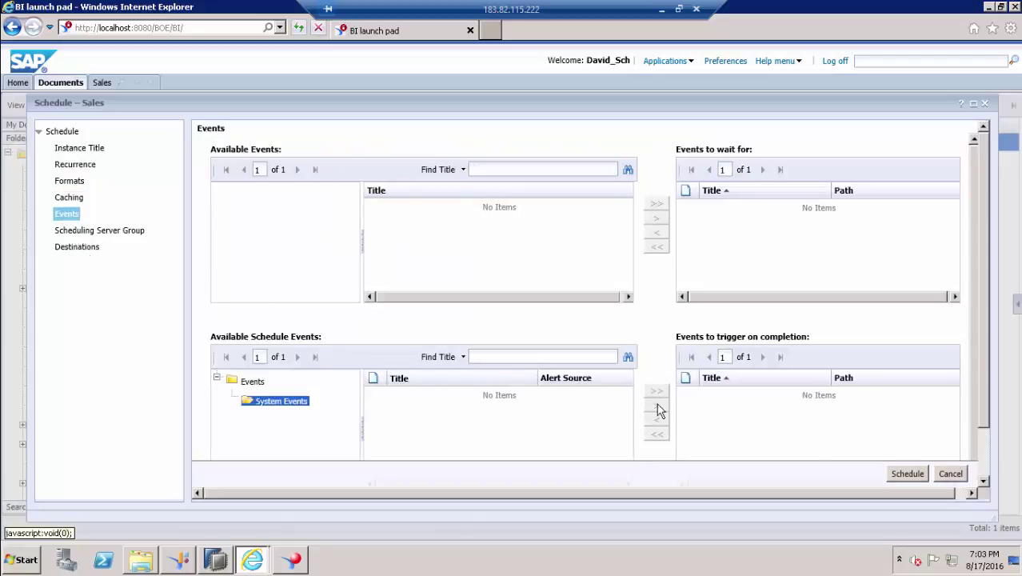
# Cancel the Schedule – Sales dialog without scheduling the report
pyautogui.click(950, 474)
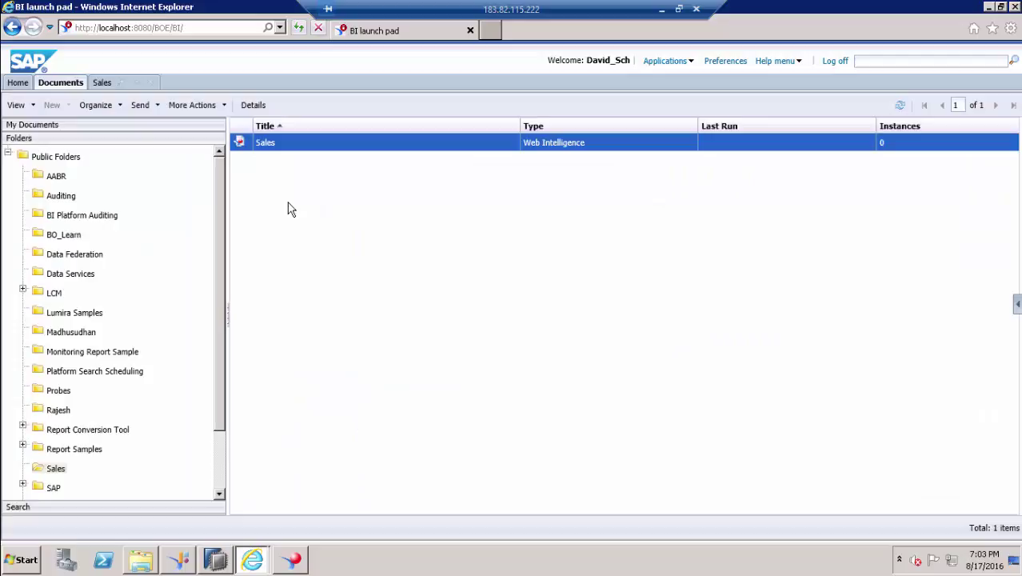